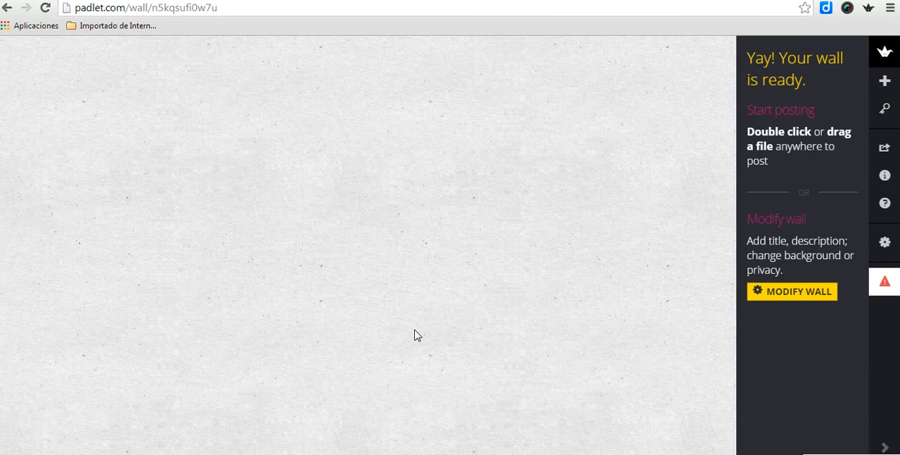
Step: Add a post titled with the author's first name, reading "I feel like having a cup of tea", and view it enlarged
double_click(305, 231)
click(314, 239)
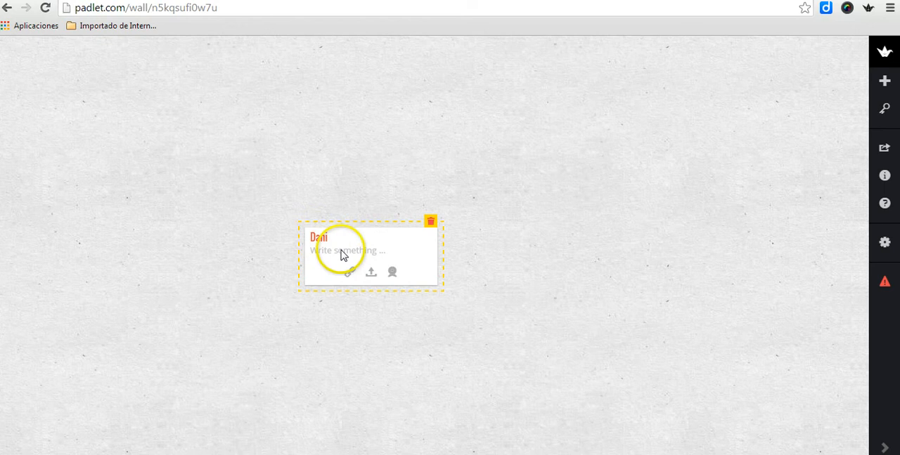
click(342, 254)
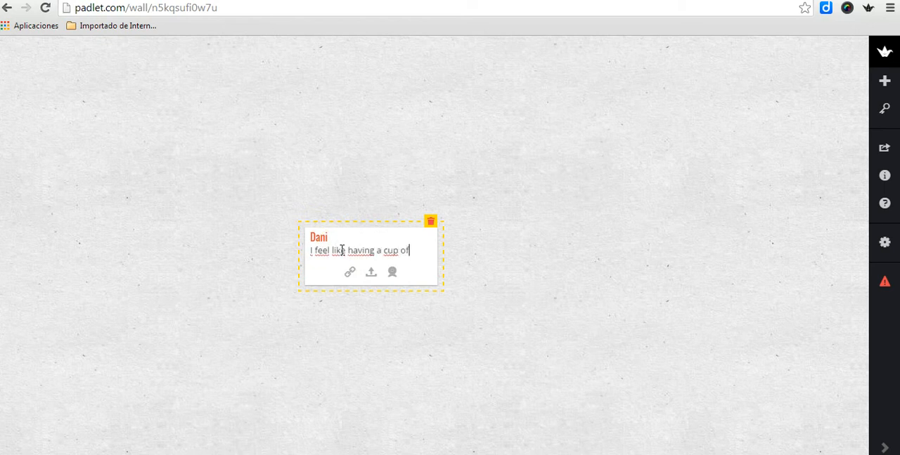
click(611, 238)
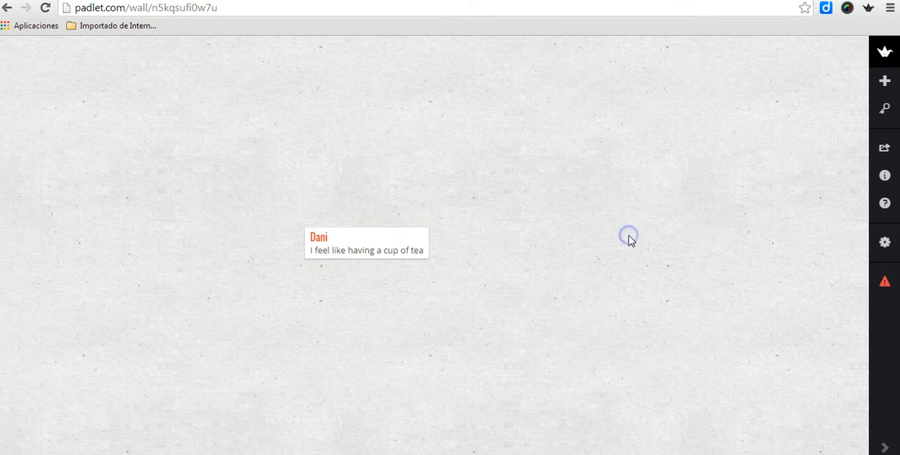
click(416, 252)
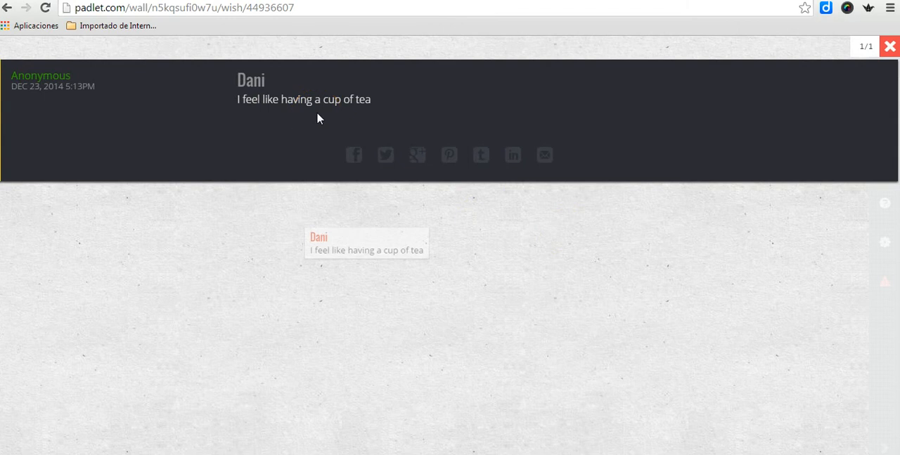
click(888, 46)
Step: Start an empty post to the right of the text post and copy the Newsela music-lightspeed article's web address from its page
double_click(520, 186)
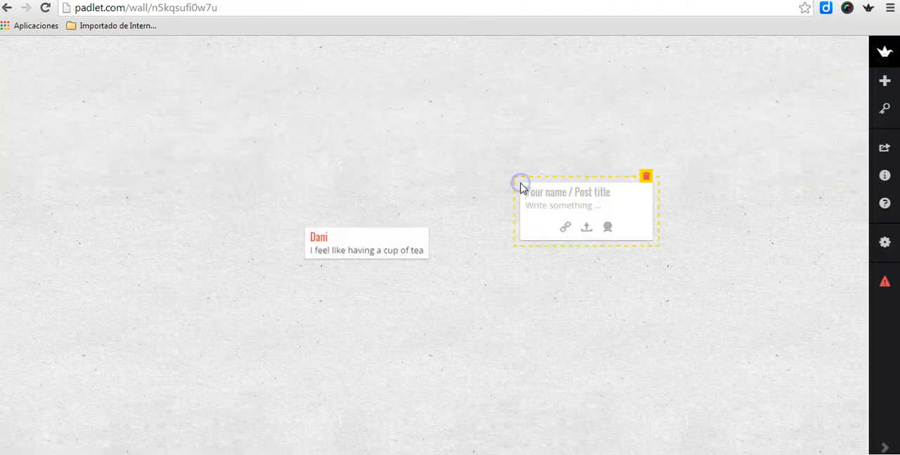
click(565, 227)
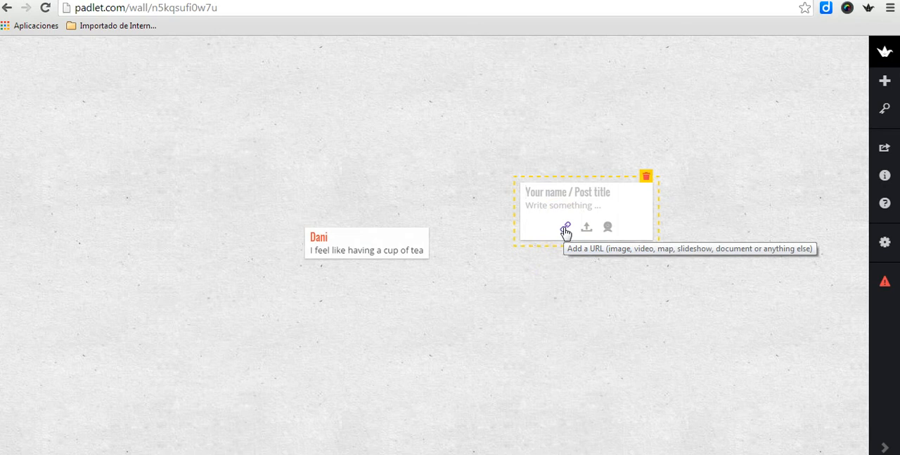
click(566, 269)
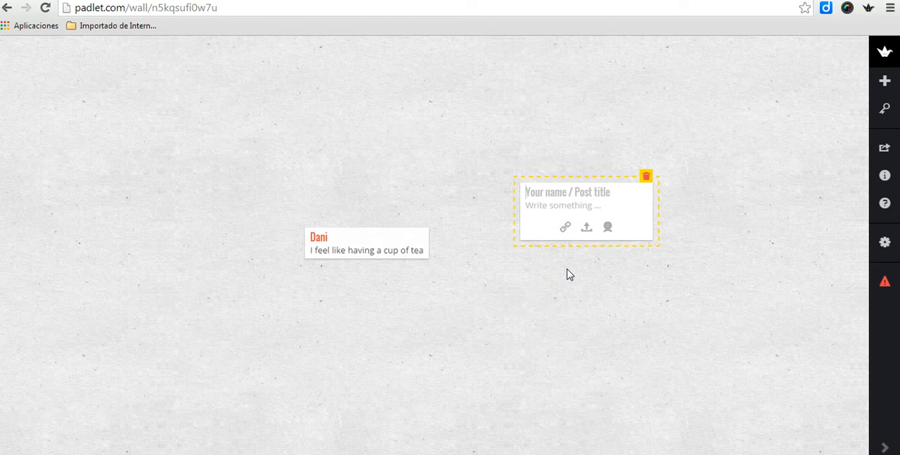
click(243, 94)
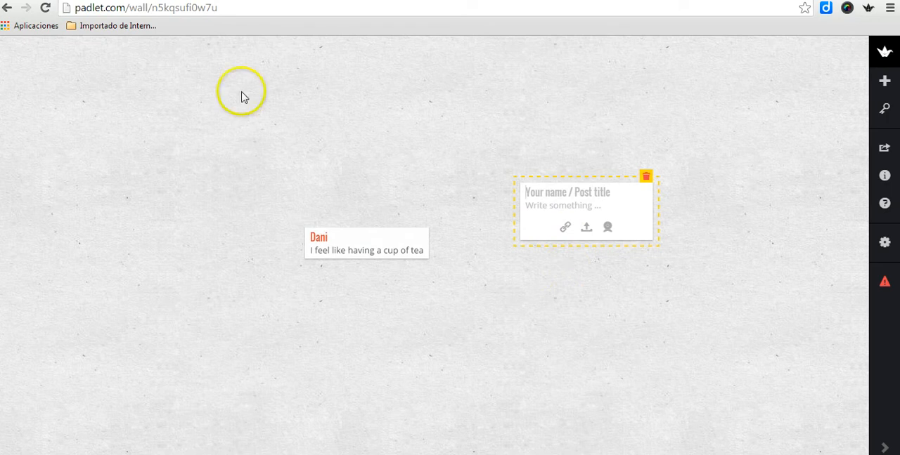
click(176, 25)
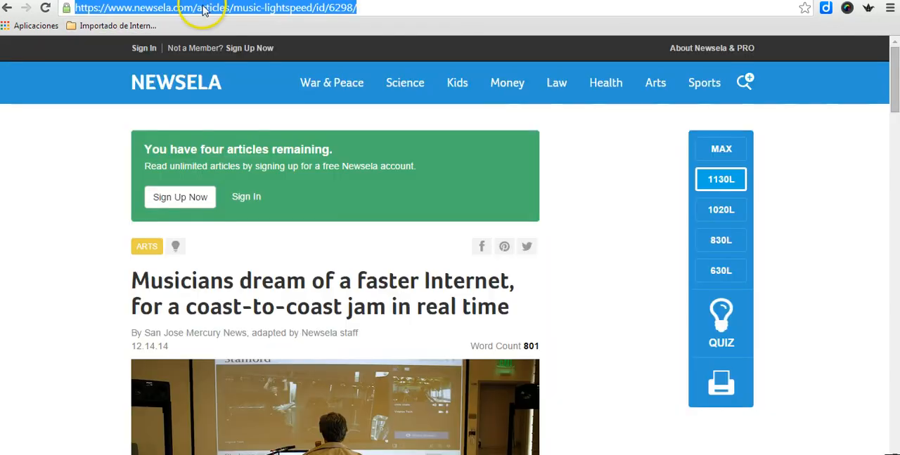
right_click(203, 9)
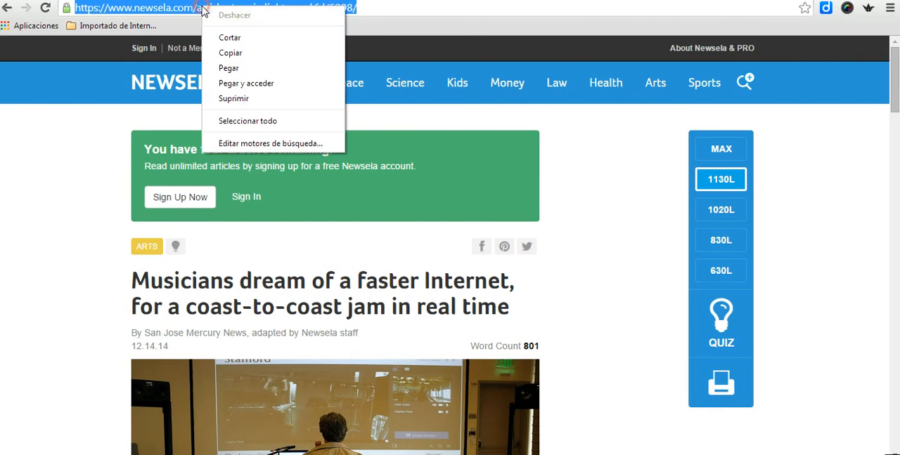
click(225, 55)
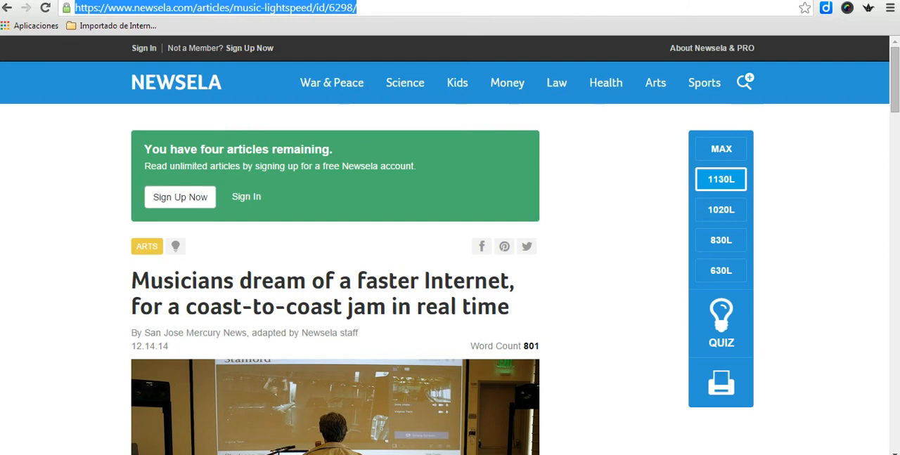
Step: Back on the Padlet wall, attach the copied Newsela article link to the empty post and finish editing it
key(ctrl+Tab)
click(565, 229)
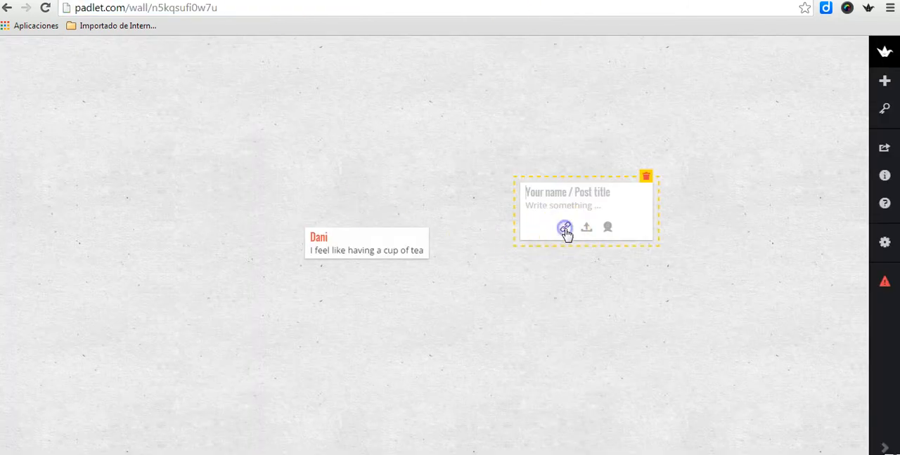
right_click(562, 233)
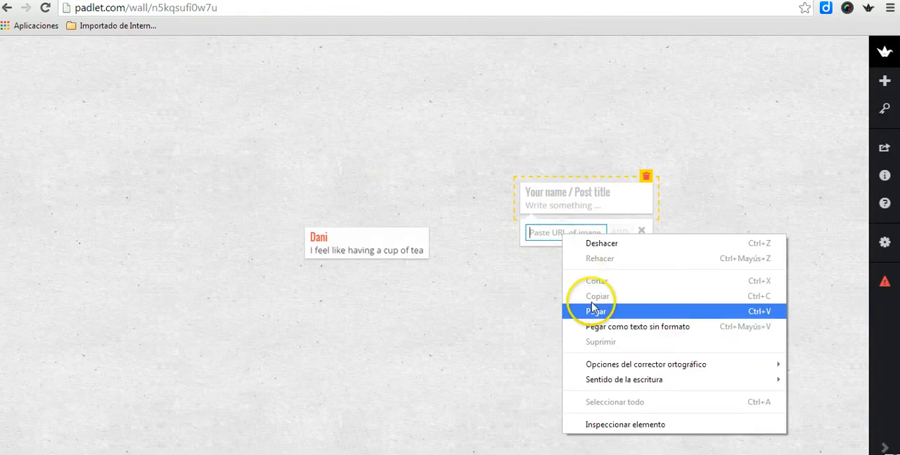
click(596, 312)
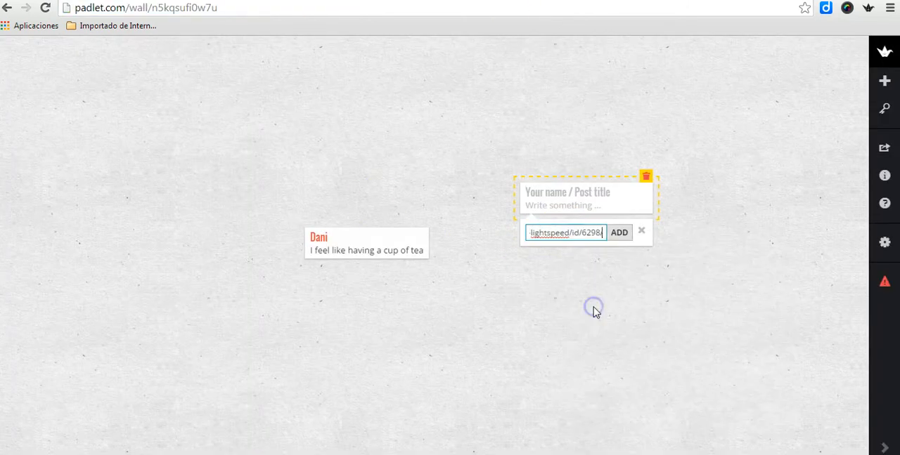
click(618, 234)
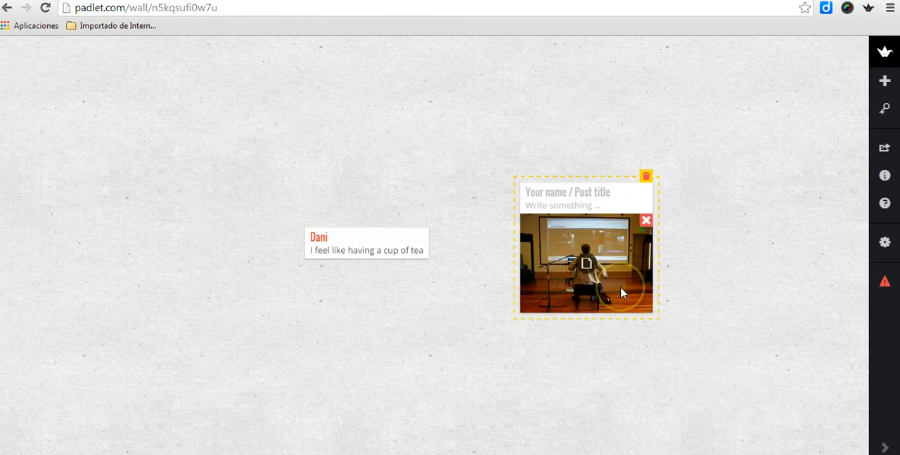
click(708, 307)
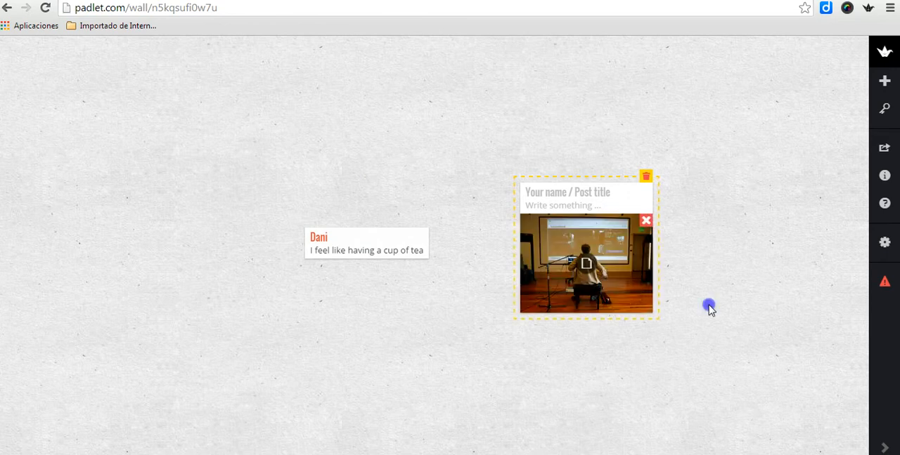
Step: View the Newsela article post enlarged, look through it and return to the wall
click(635, 262)
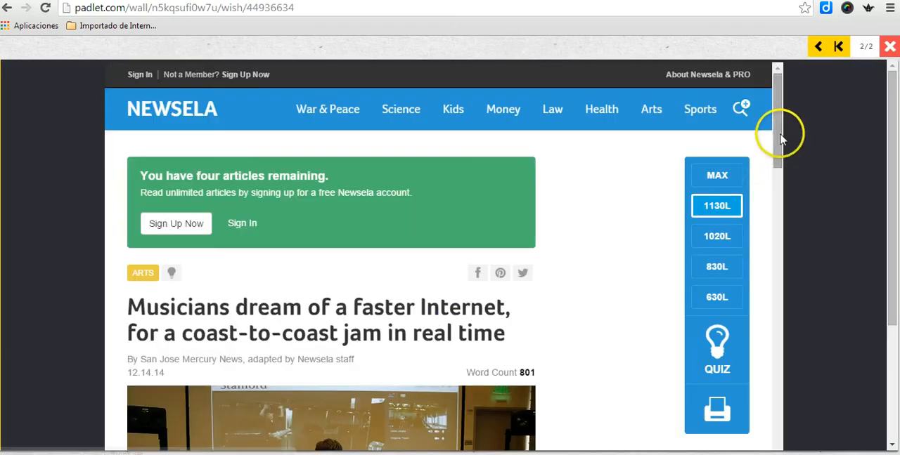
drag(771, 134, 775, 211)
click(889, 49)
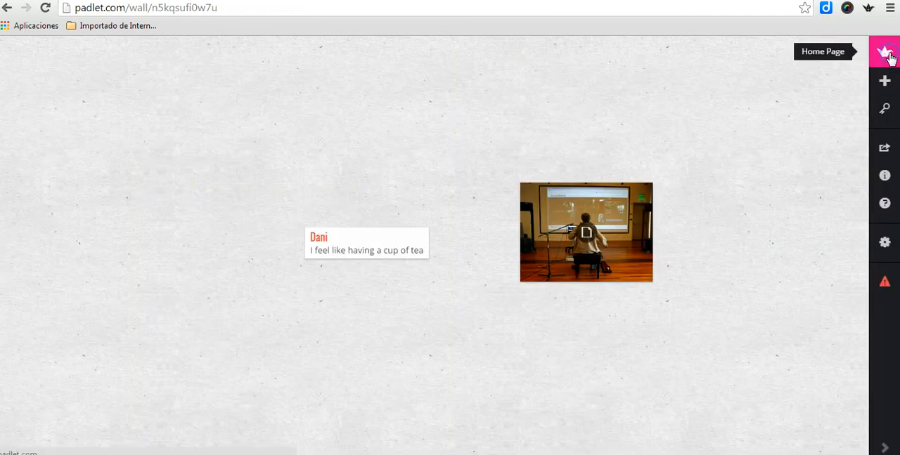
Step: Start an empty post left of the text post and copy the TED page address for "How to speak so that people want to listen", pausing the video
double_click(167, 187)
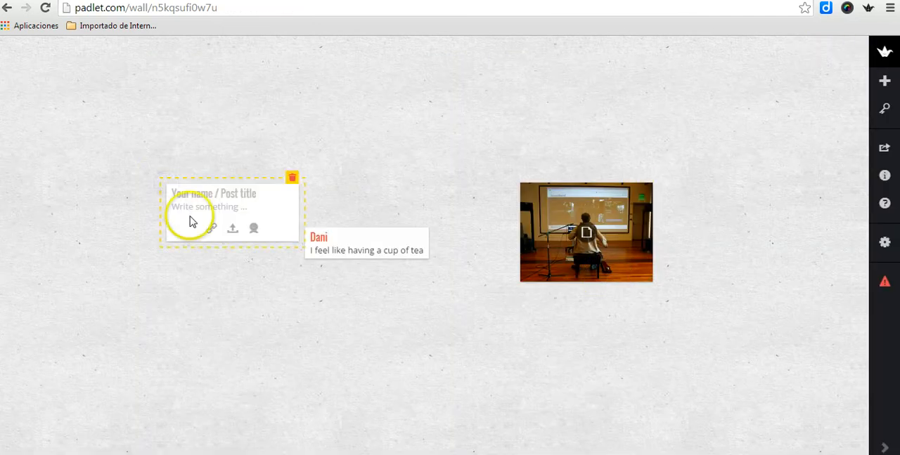
click(211, 230)
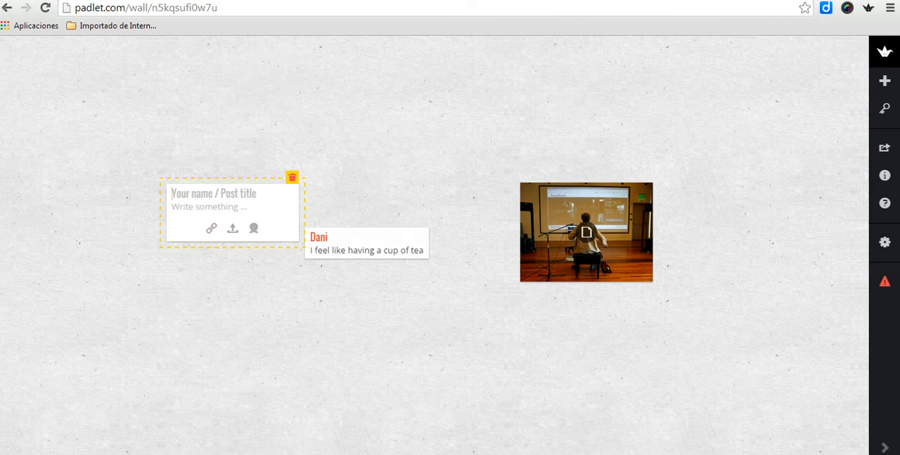
key(ctrl+Tab)
click(737, 328)
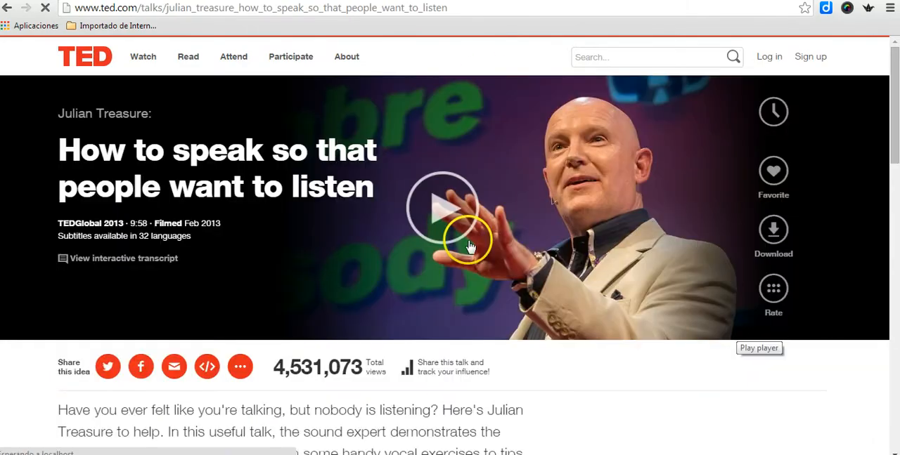
click(444, 211)
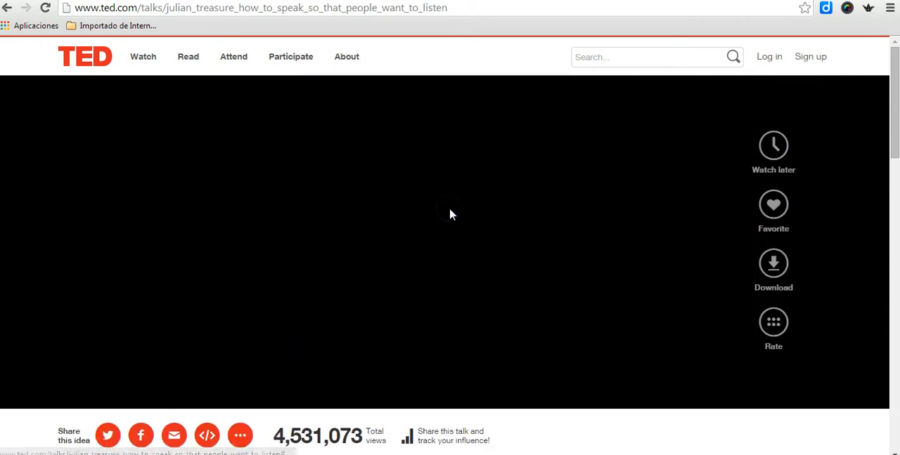
click(323, 10)
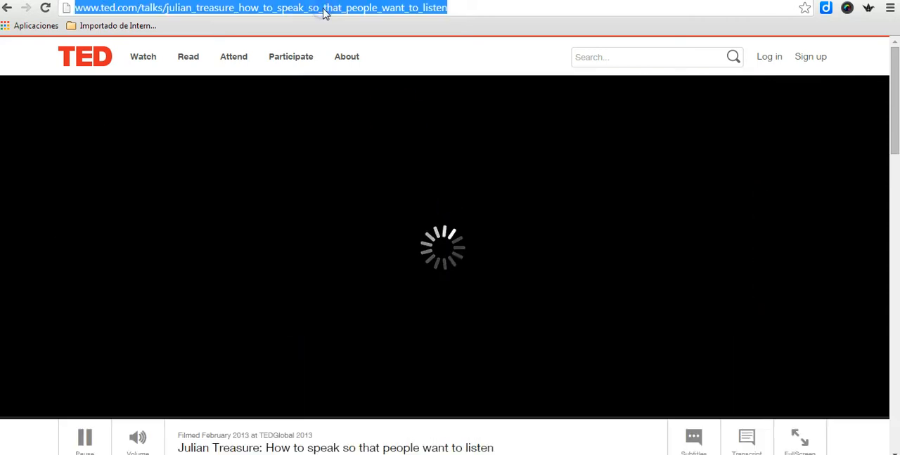
right_click(323, 12)
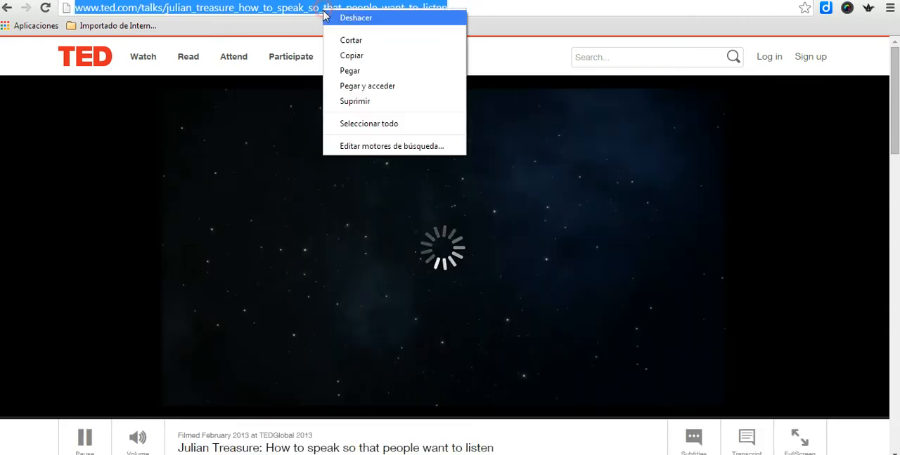
click(350, 57)
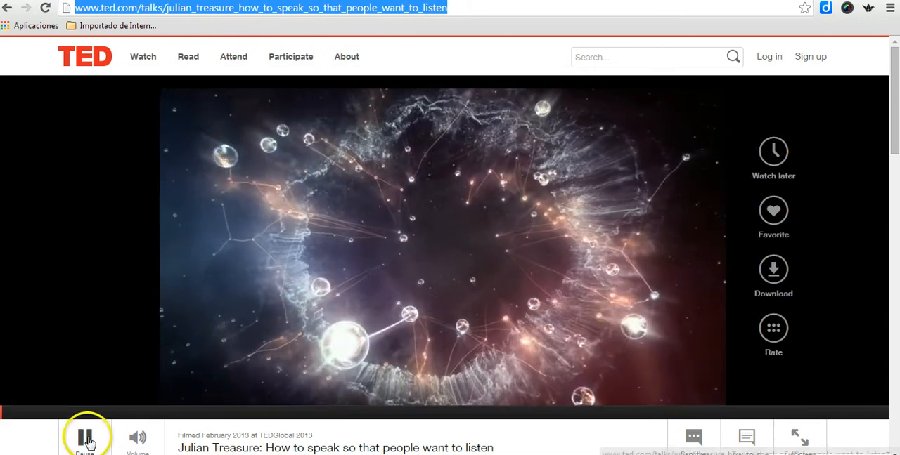
click(84, 437)
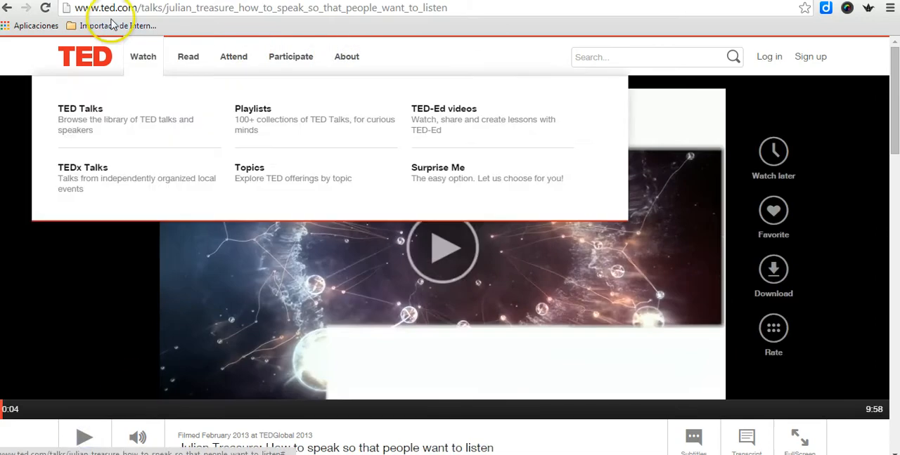
Step: Return to the Padlet wall, attach the copied TED talk link to the empty post and finish editing it
click(151, 1)
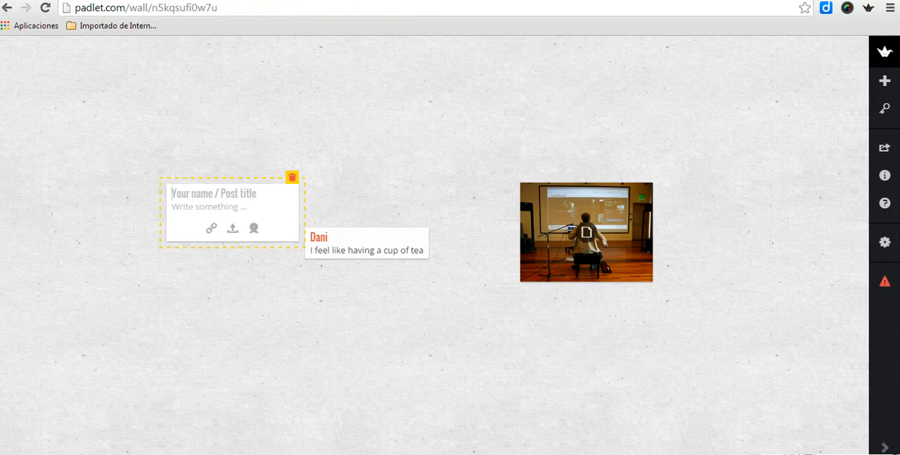
click(213, 230)
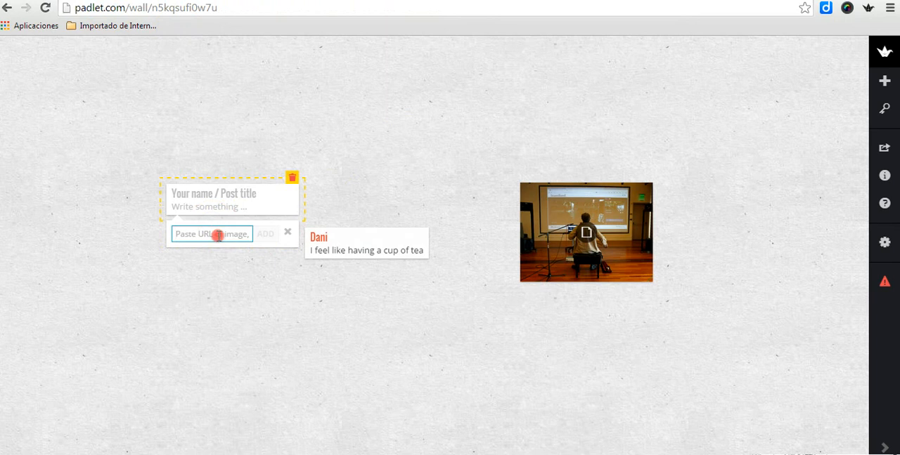
right_click(218, 236)
click(251, 314)
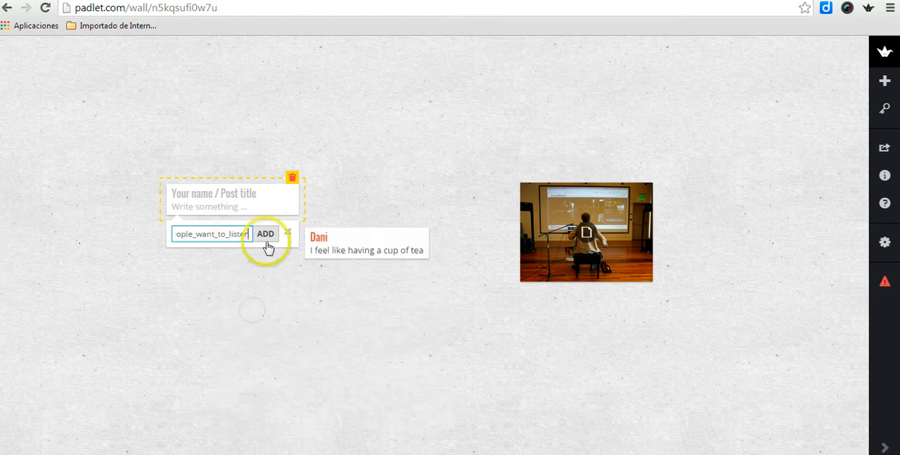
click(266, 239)
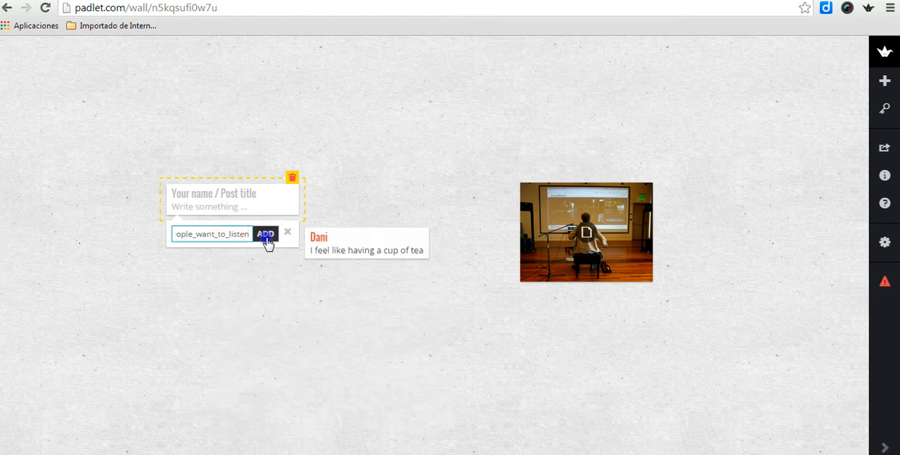
click(401, 355)
Step: Spread out the posts: move the TED video up and left, the text post upward, and the article slightly right and down
drag(277, 262, 214, 228)
drag(375, 260, 378, 118)
drag(586, 232, 622, 244)
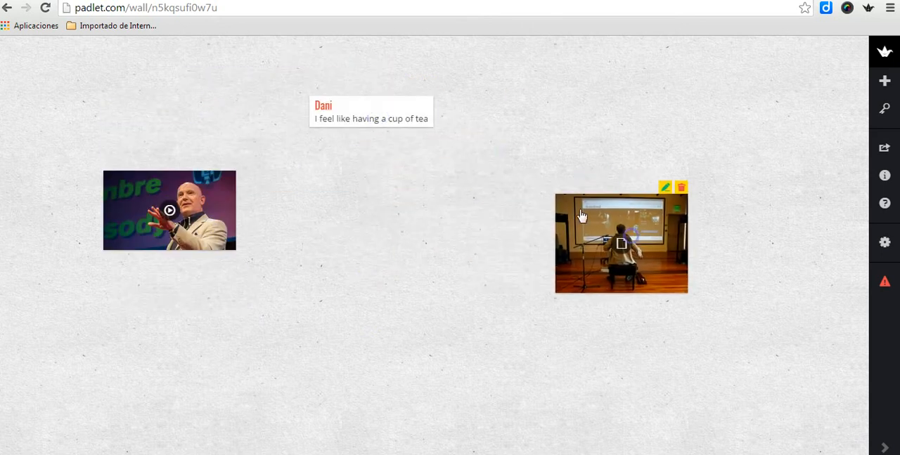
Step: Open the TED video post, play the talk, show it in full screen and exit full screen
click(200, 219)
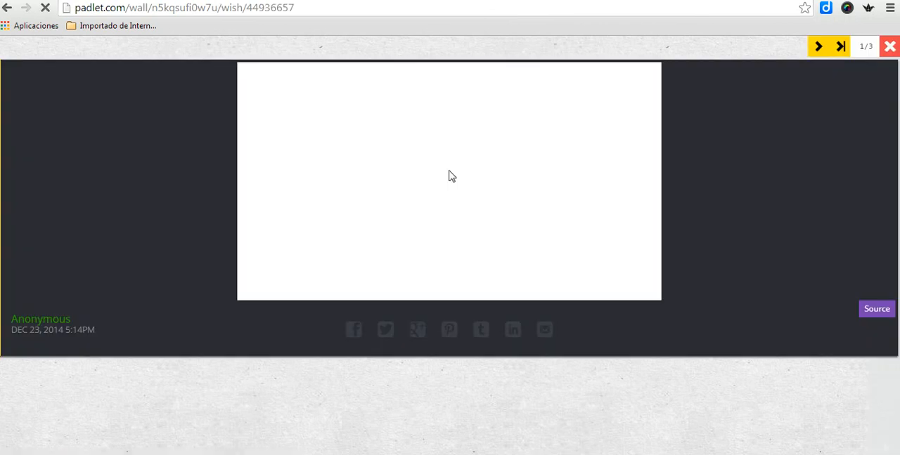
click(452, 192)
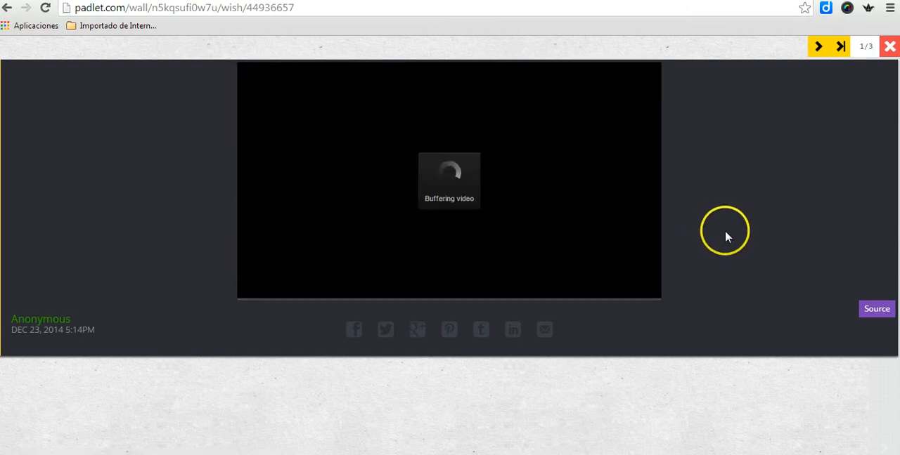
click(649, 279)
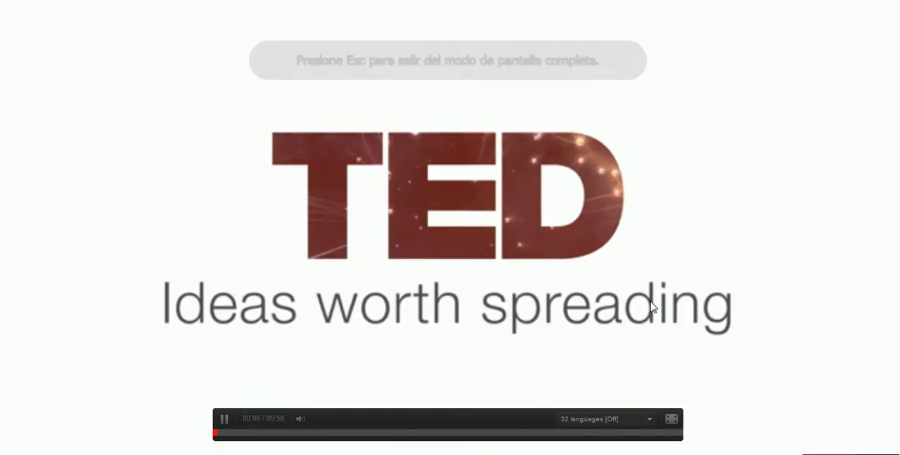
key(Escape)
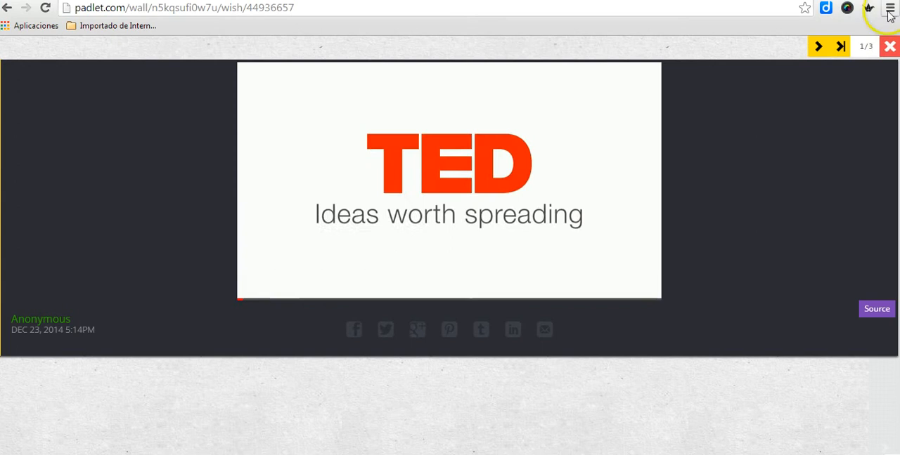
Step: Close the TED video post and copy the YouTube page address for "One Woman, 17 British Accents - Anglophenia Ep 5"
click(889, 47)
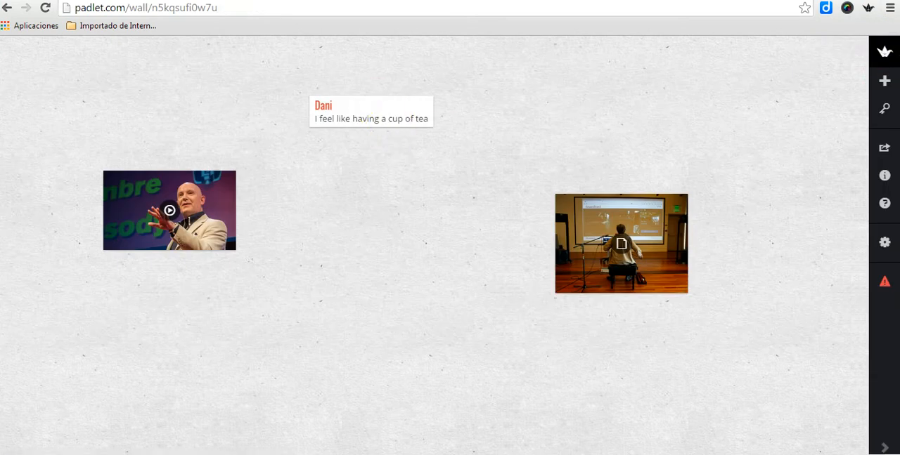
click(358, 0)
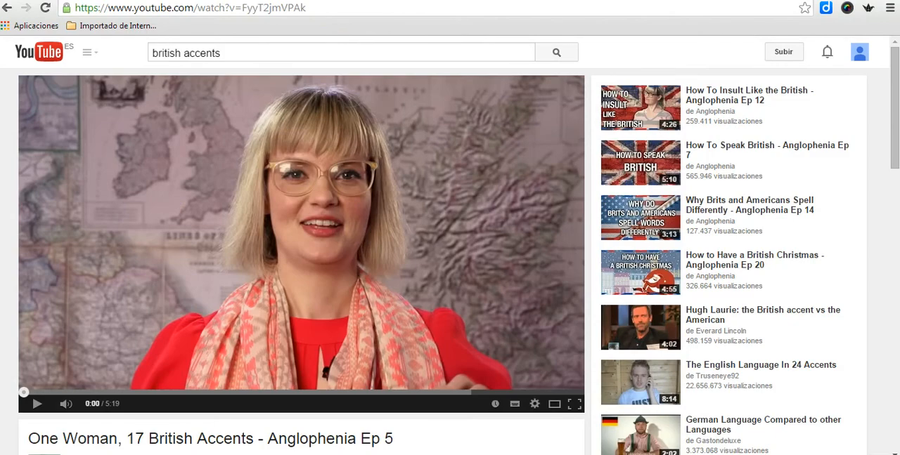
click(214, 9)
key(ctrl+c)
right_click(214, 8)
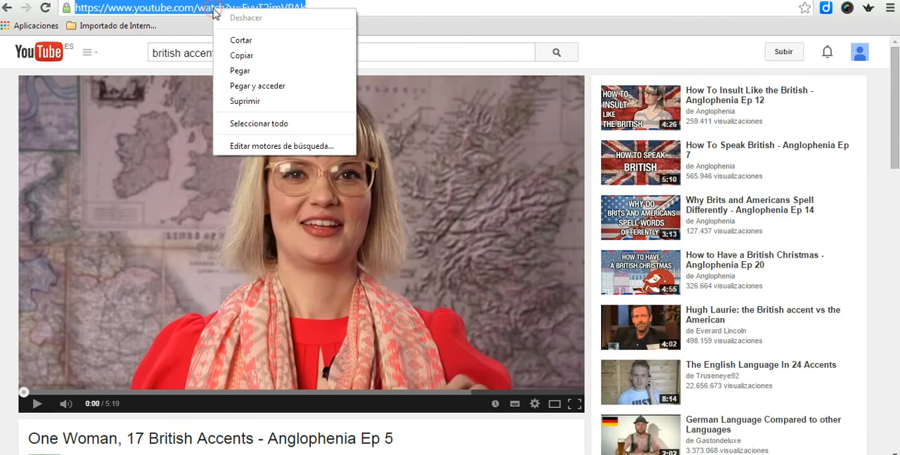
click(241, 56)
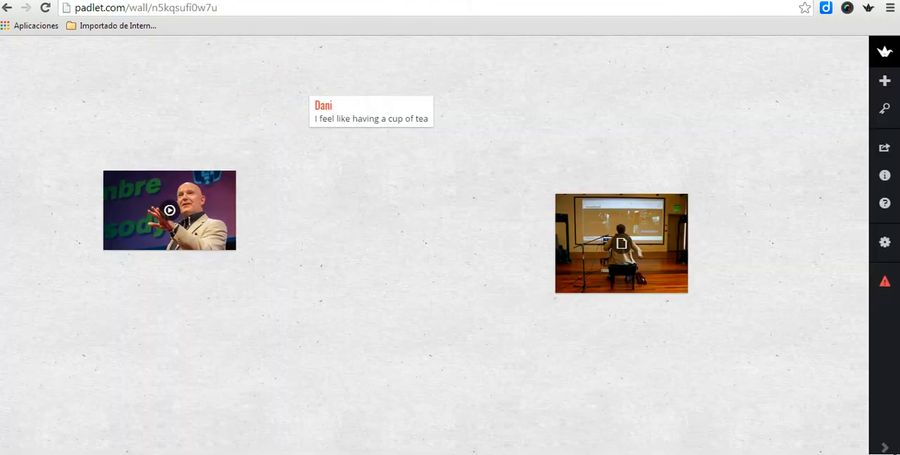
Step: Add a post to the Padlet wall with the copied YouTube link and place it between the TED video and the article
double_click(422, 241)
click(467, 280)
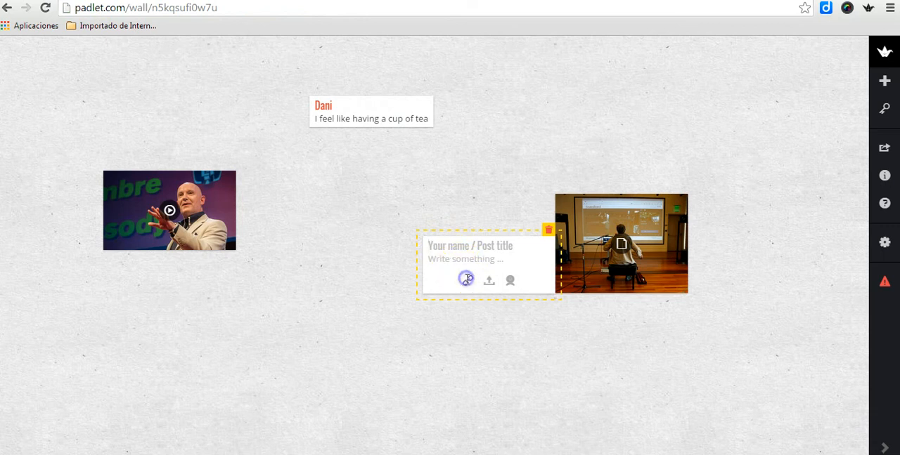
right_click(466, 286)
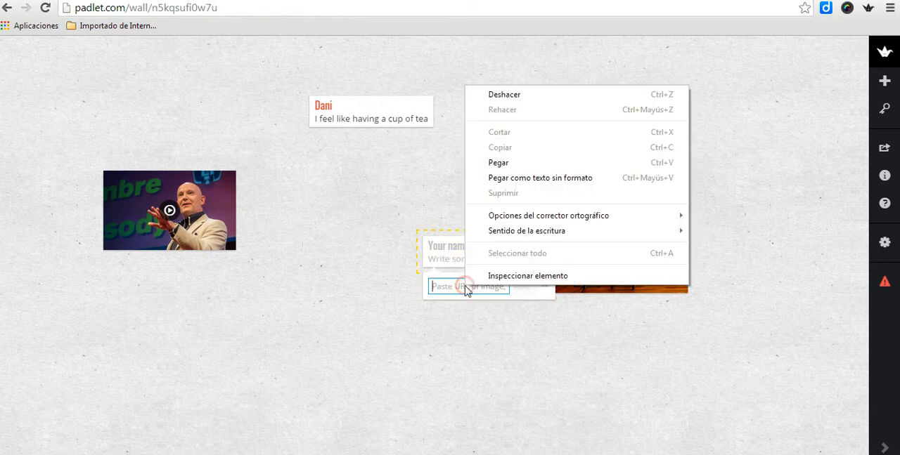
click(494, 160)
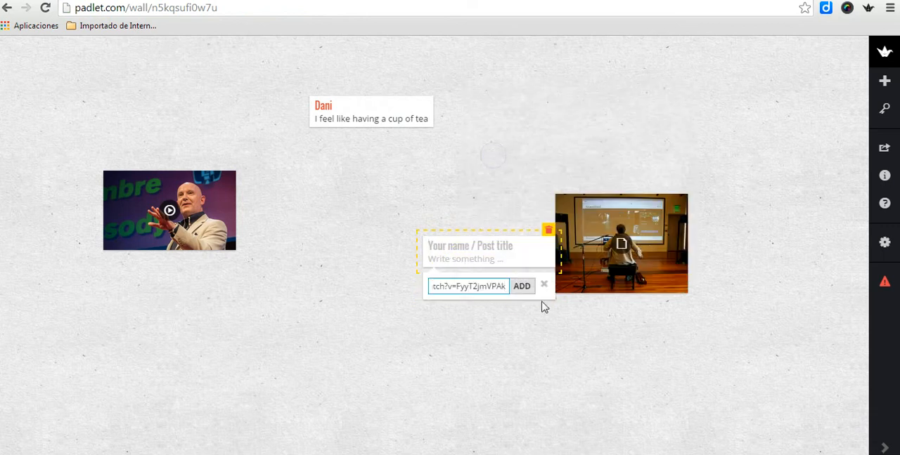
click(522, 286)
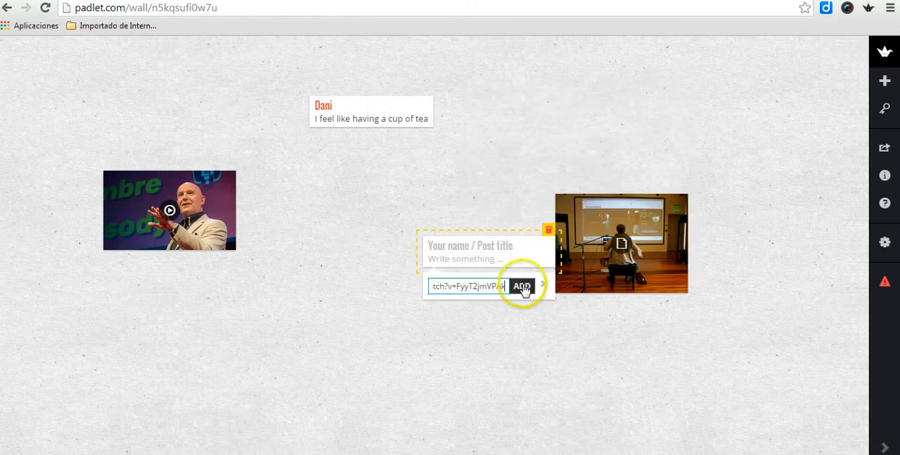
click(618, 312)
drag(504, 311, 394, 267)
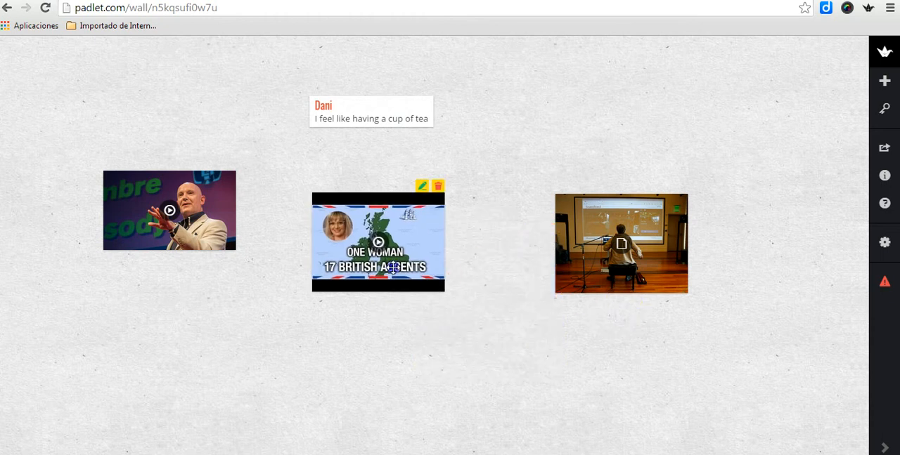
Step: Open the British accents video post, play the video and return to the wall
click(425, 258)
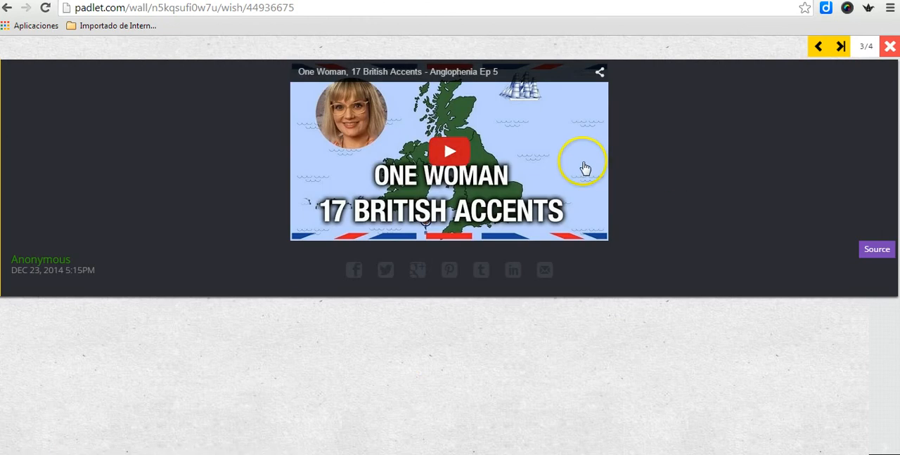
click(456, 153)
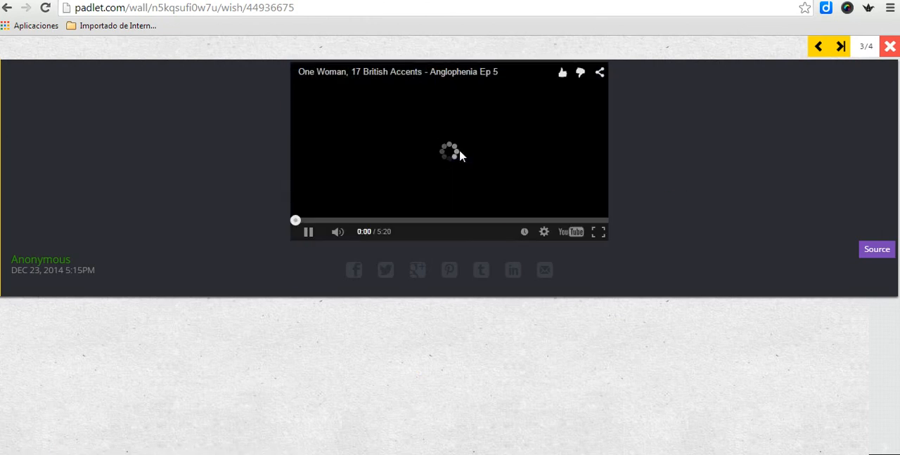
click(889, 47)
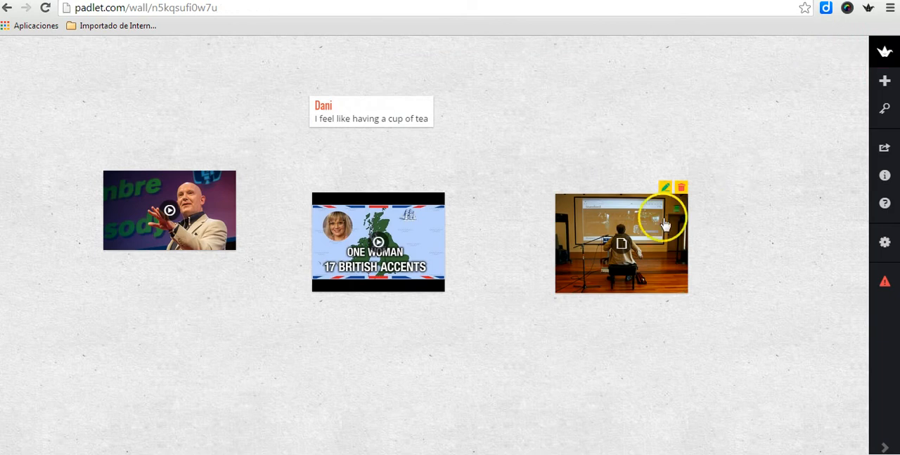
Step: Start an empty post above the article and copy the image URL of the coloured United States map from Google Images
double_click(583, 129)
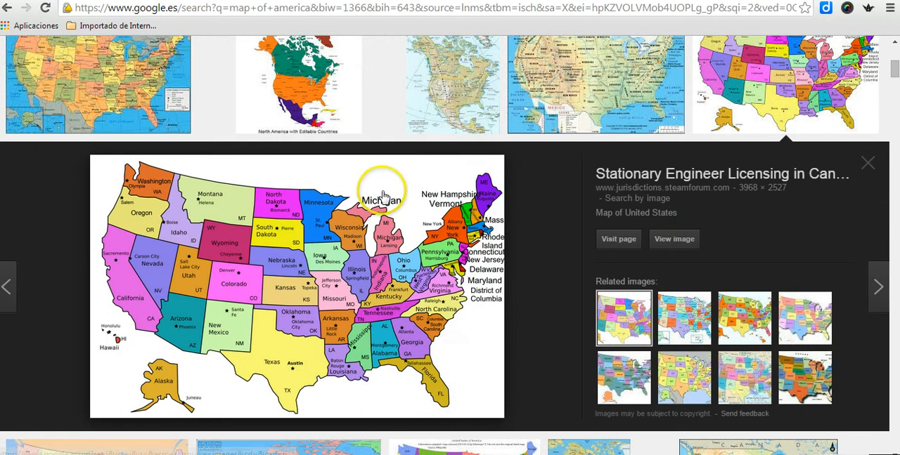
right_click(335, 247)
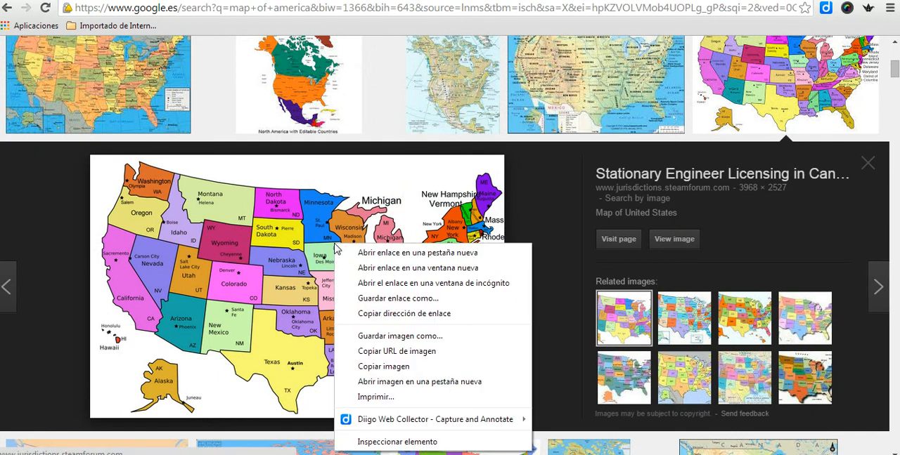
click(375, 353)
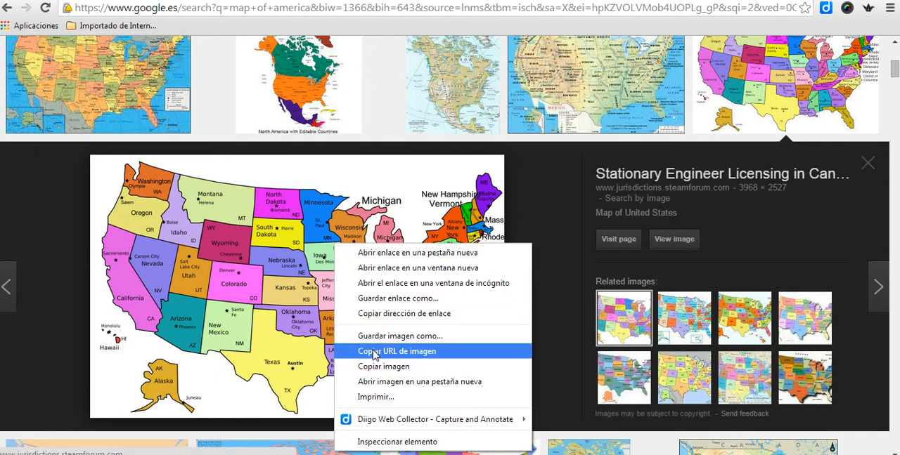
click(374, 353)
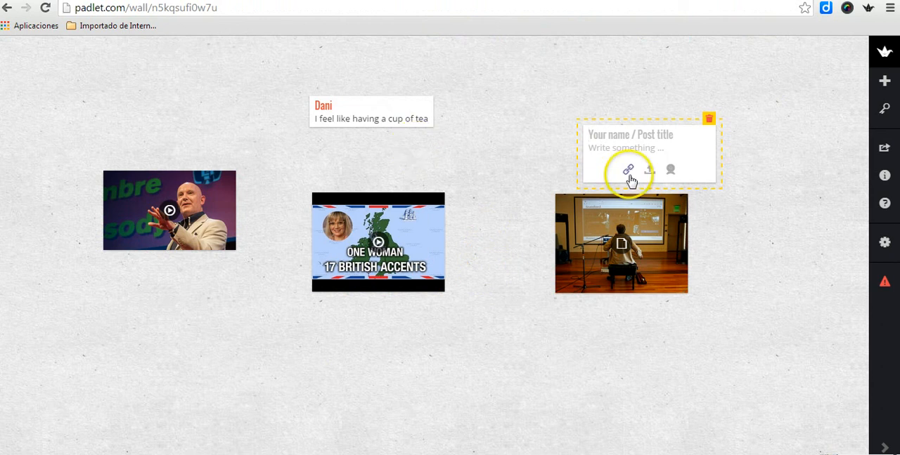
Step: Attach the copied map image link to the empty post, finish editing it and move the map beside the text post
click(629, 173)
right_click(629, 176)
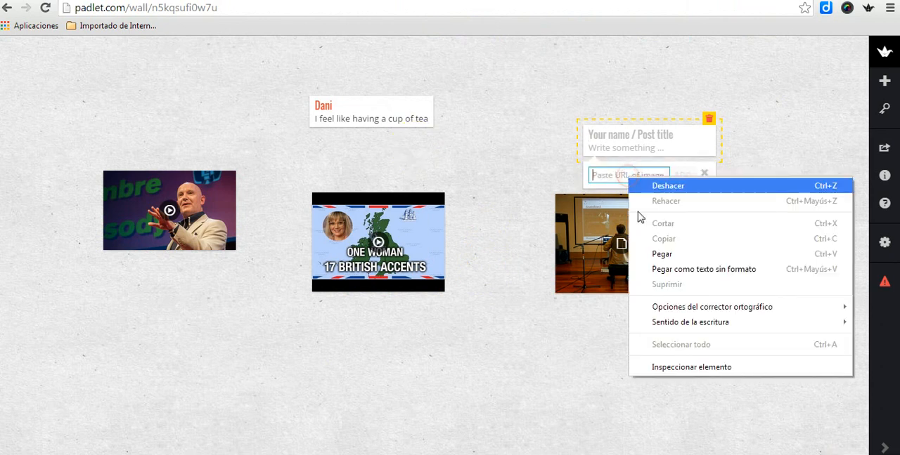
click(657, 251)
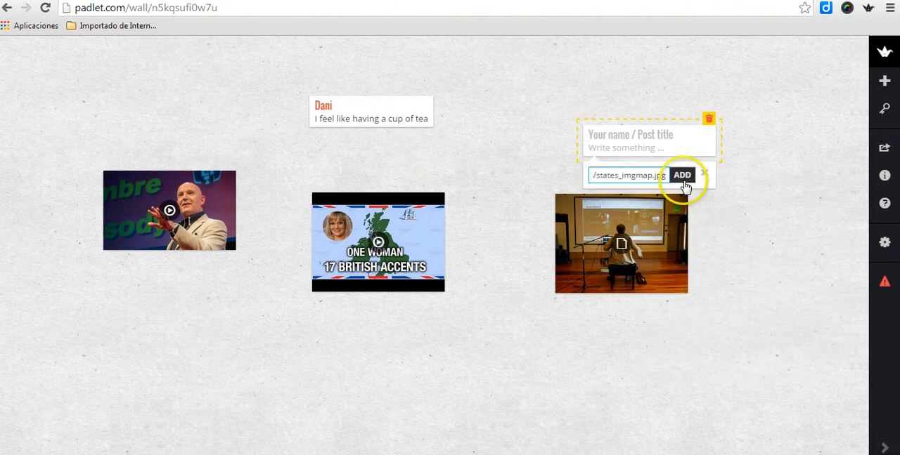
click(682, 176)
click(768, 257)
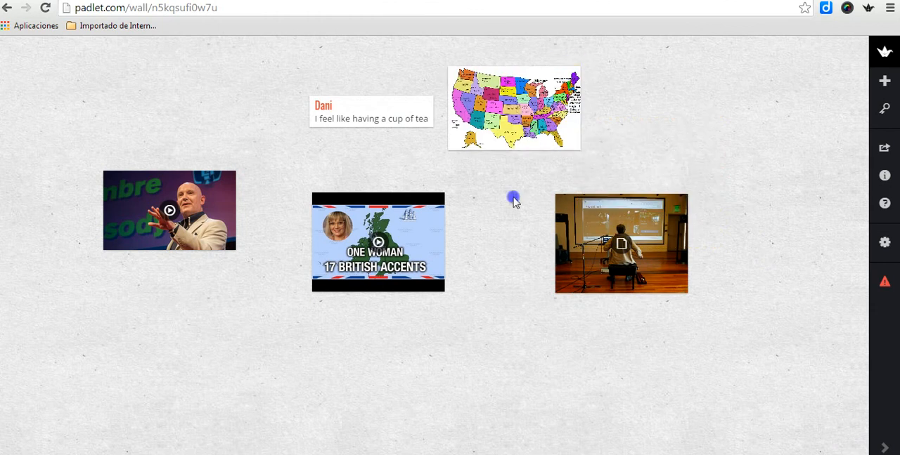
Step: View the United States map post enlarged and return to the wall
click(507, 118)
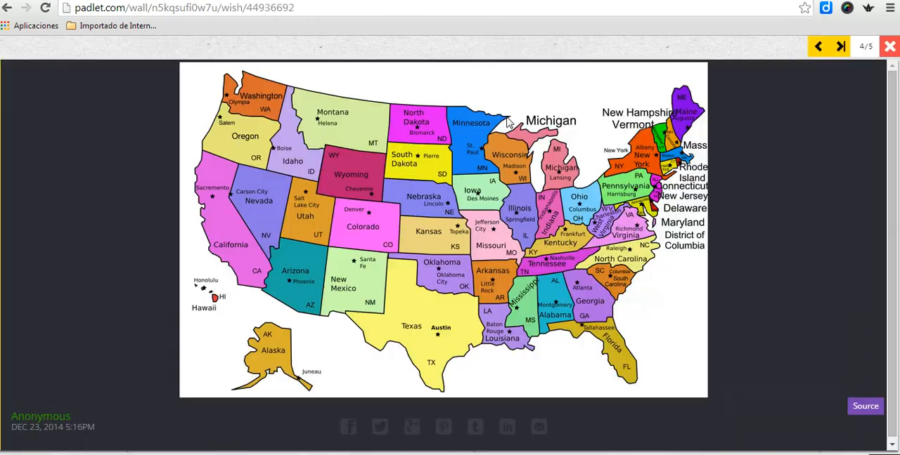
click(888, 48)
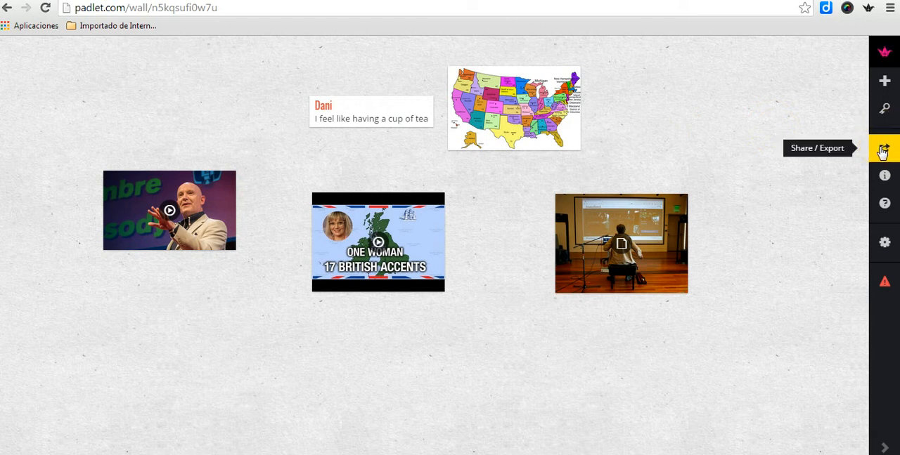
Step: Show the wall's sharing and export options and look through the embed code, WordPress shortcode and mobile QR code
click(883, 153)
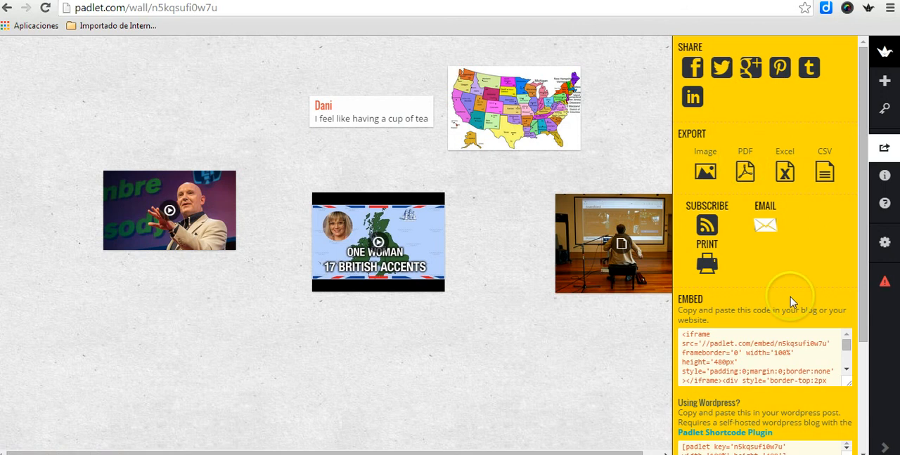
click(846, 371)
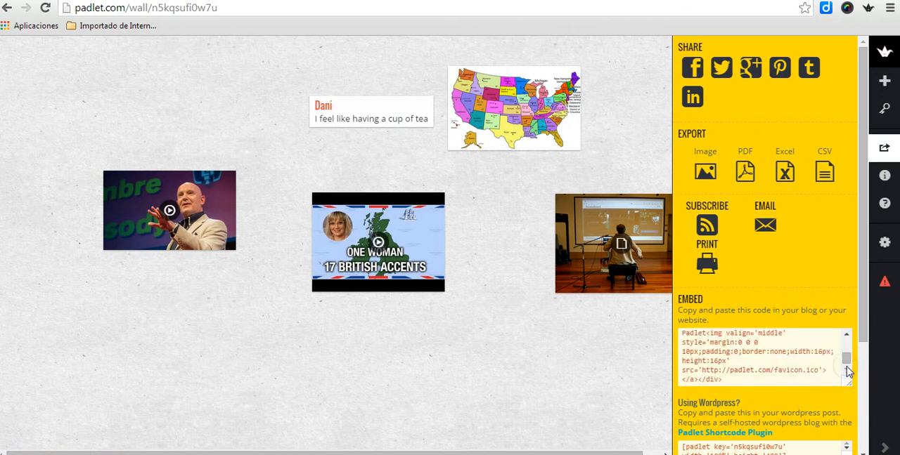
drag(846, 366, 864, 451)
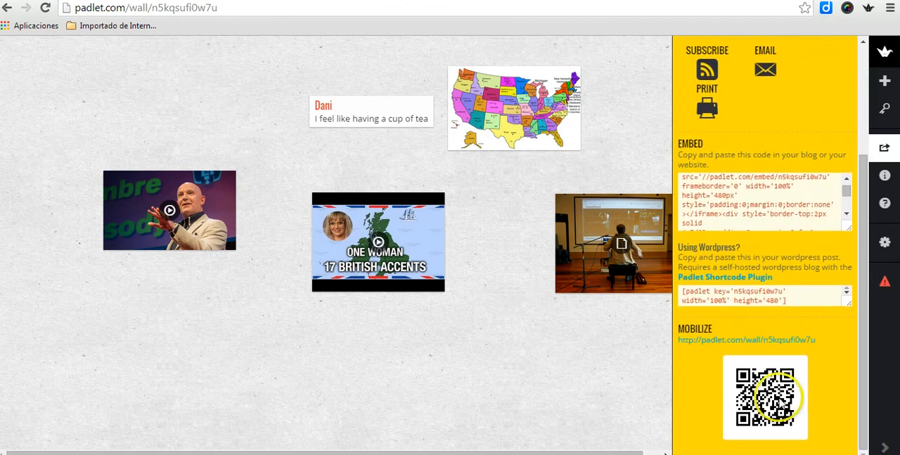